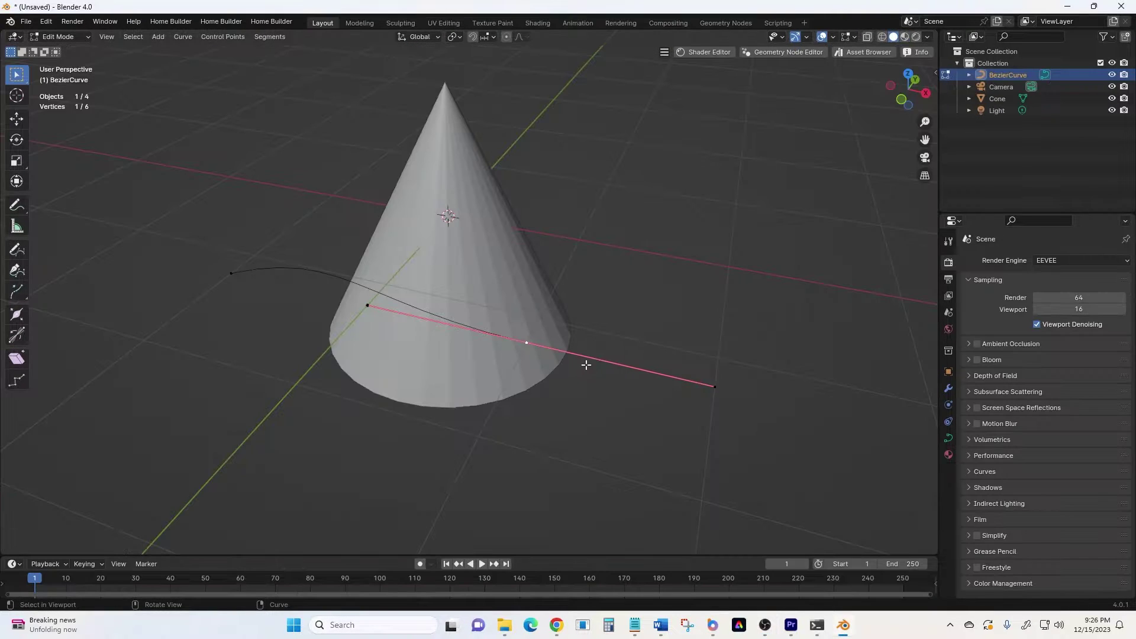
- Reposition the Bézier curve's end point and handles to bend the curve around the lower part of the cone
drag(589, 363, 639, 353)
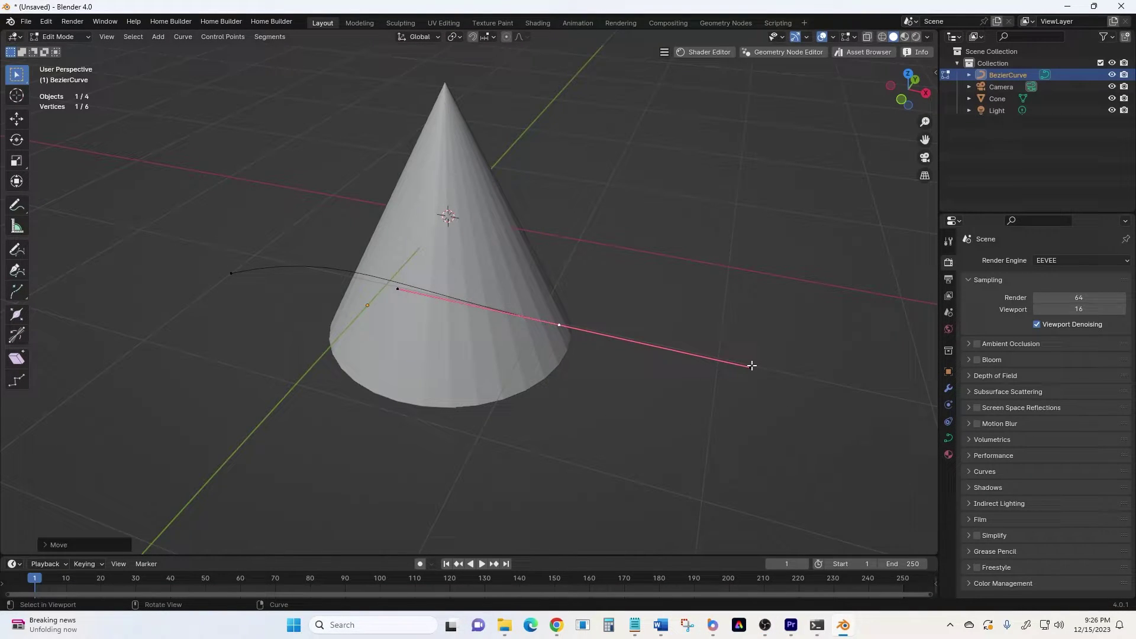
drag(750, 365, 685, 249)
drag(556, 327, 548, 289)
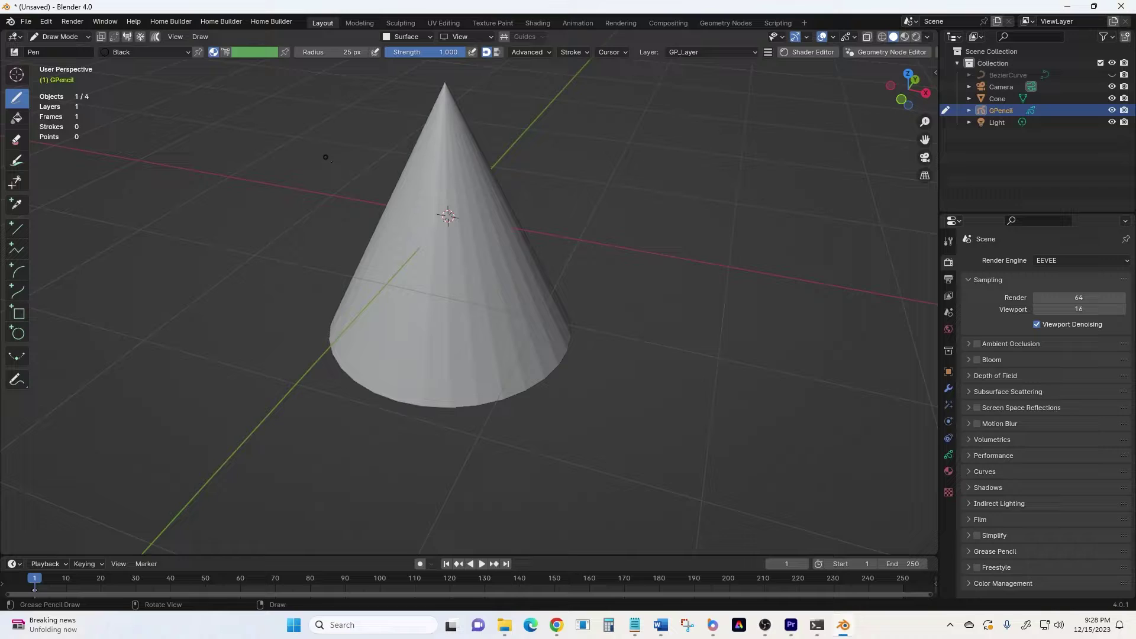
- Draw a Grease Pencil stroke across the cone with the Pen brush and Surface stroke placement
mouse_move(357, 256)
mouse_down()
mouse_move(420, 305)
mouse_move(485, 288)
mouse_move(514, 243)
mouse_move(516, 207)
mouse_move(500, 186)
mouse_up()
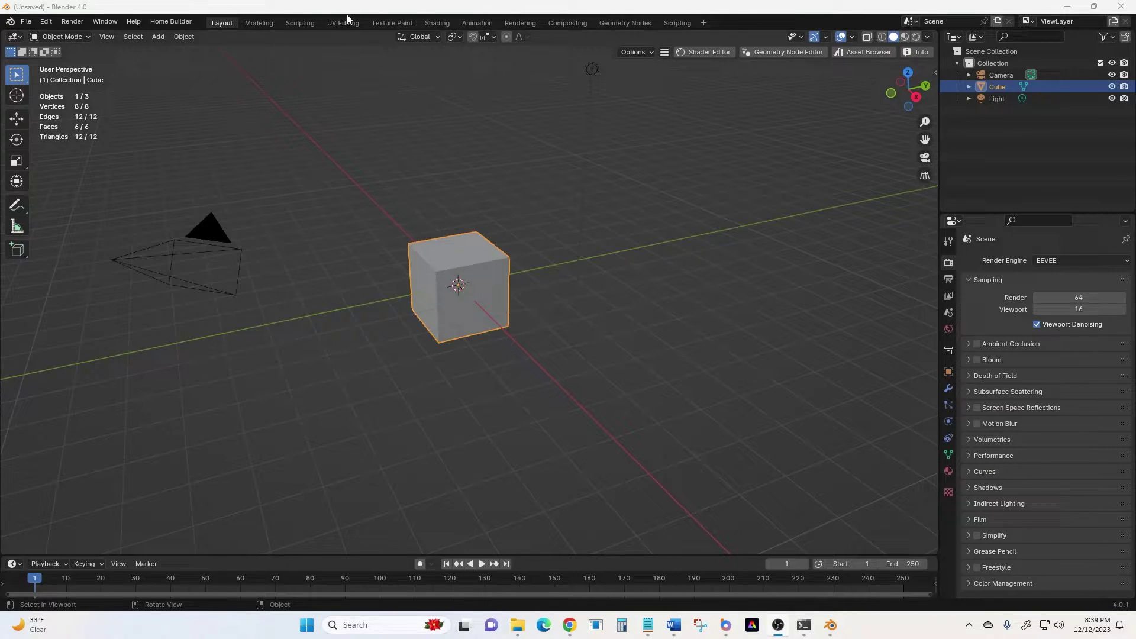
- Add a blank Grease Pencil object to the scene with the default cube
click(428, 309)
middle_drag(412, 370, 341, 266)
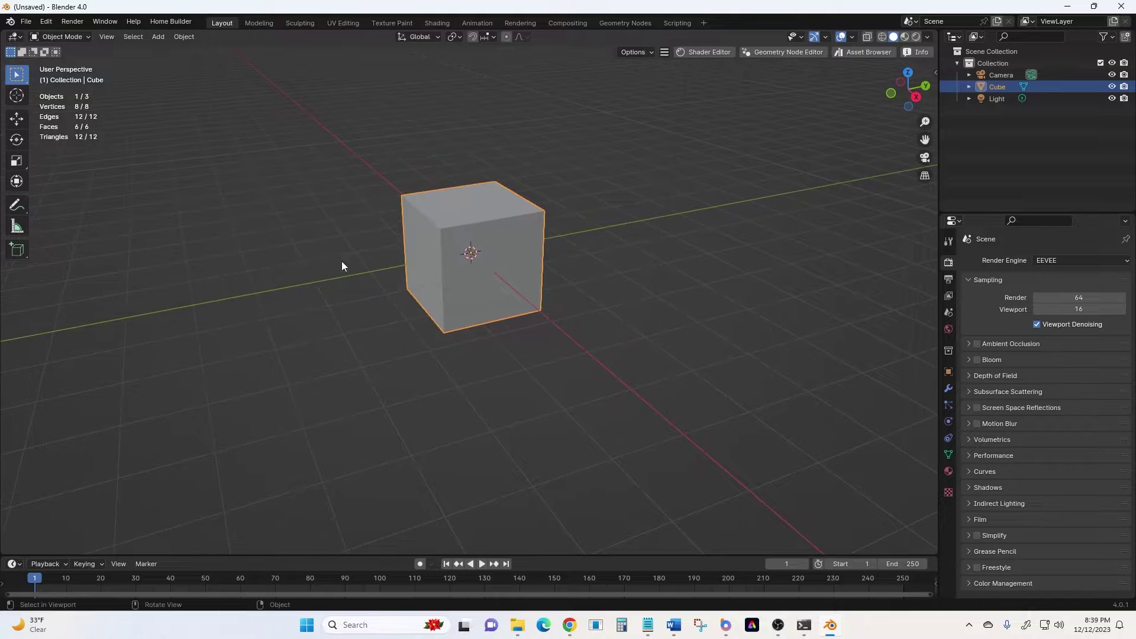
click(158, 36)
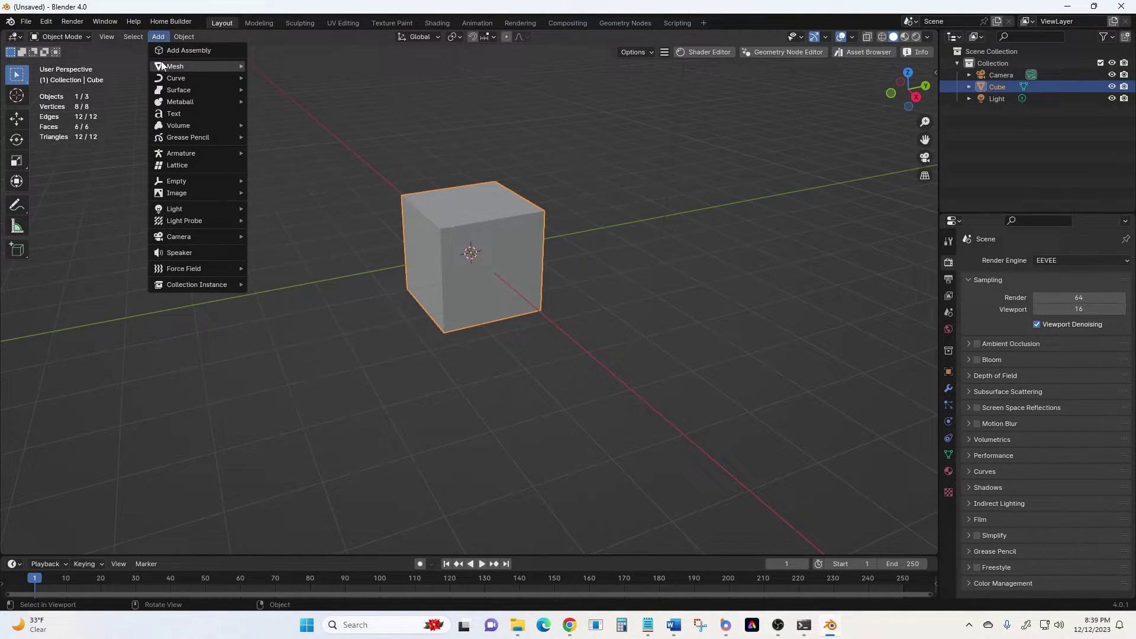
mouse_move(213, 137)
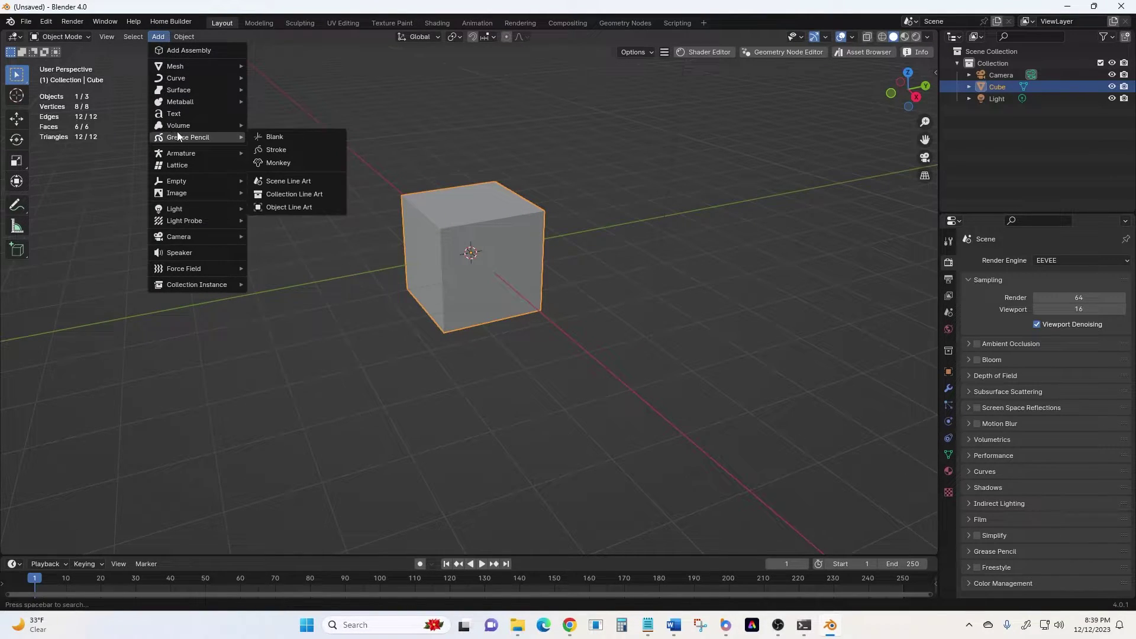
click(266, 136)
scroll(365, 292, up, 3)
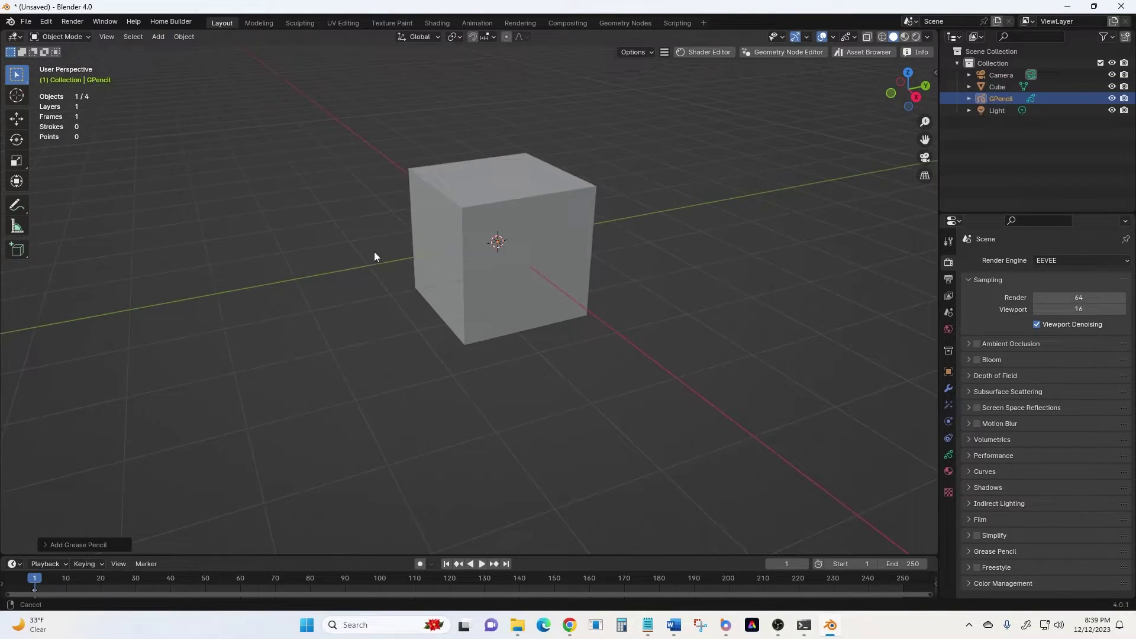
- Switch the Grease Pencil object to Draw Mode and choose the Pen brush
click(48, 35)
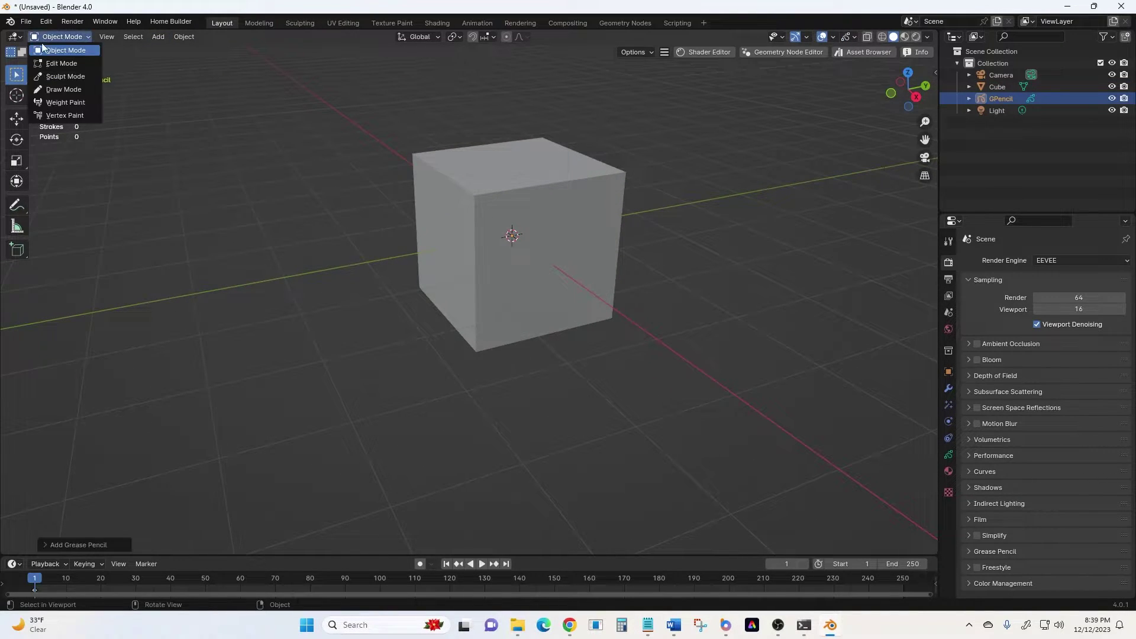
click(52, 90)
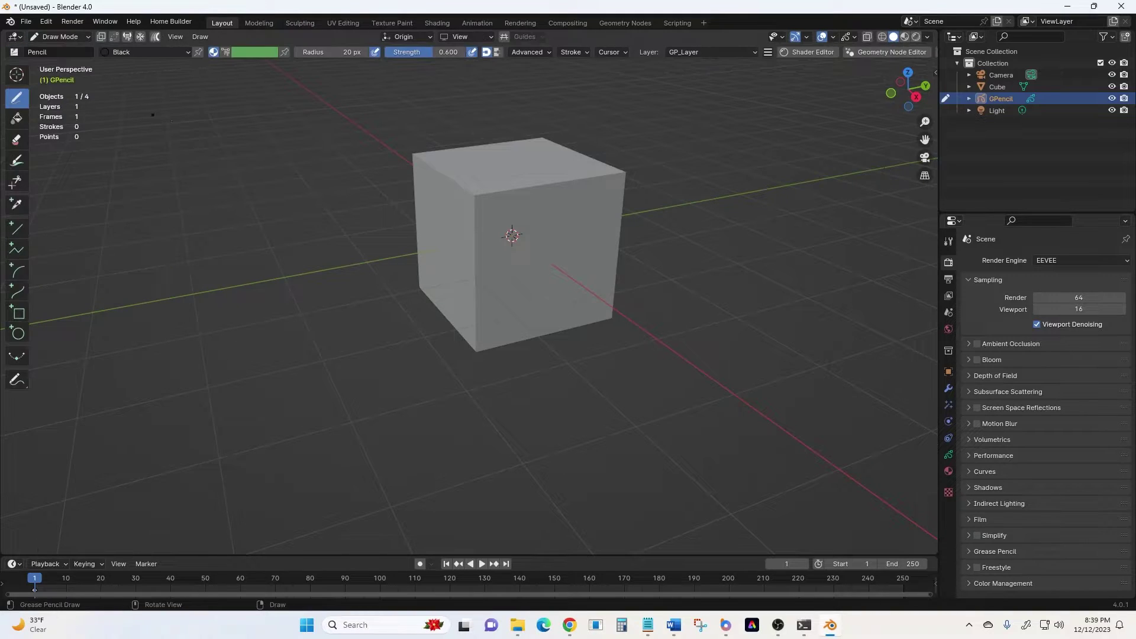
click(19, 51)
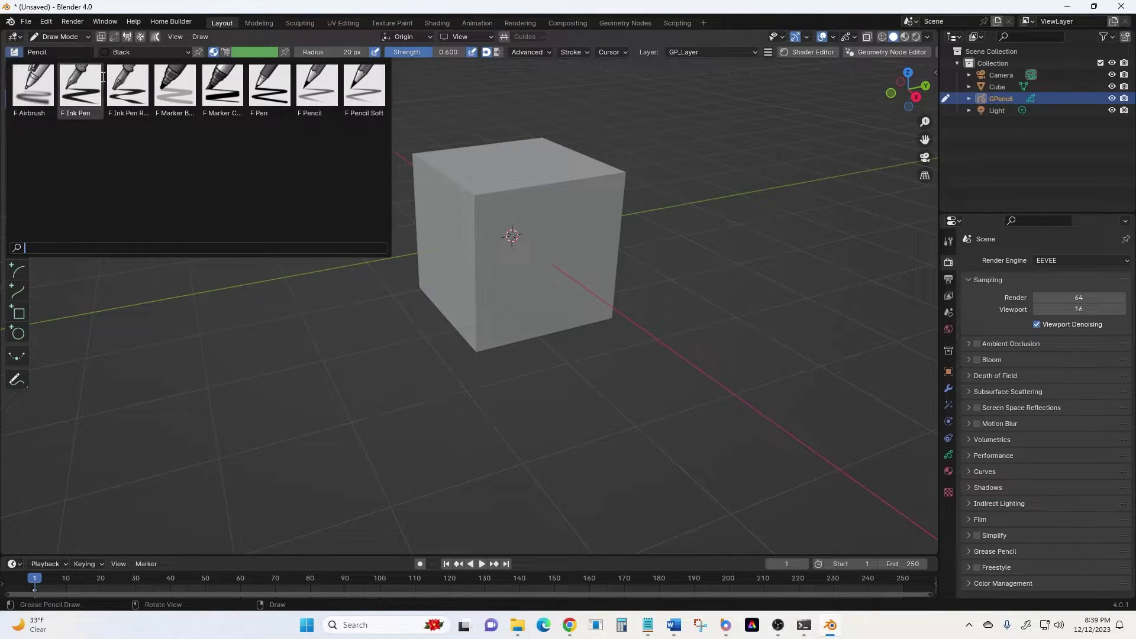
click(264, 100)
- Set the stroke placement to Surface and draw one wavy stroke across two side faces of the cube, extending past both sides
shift+middle_drag(375, 168, 385, 216)
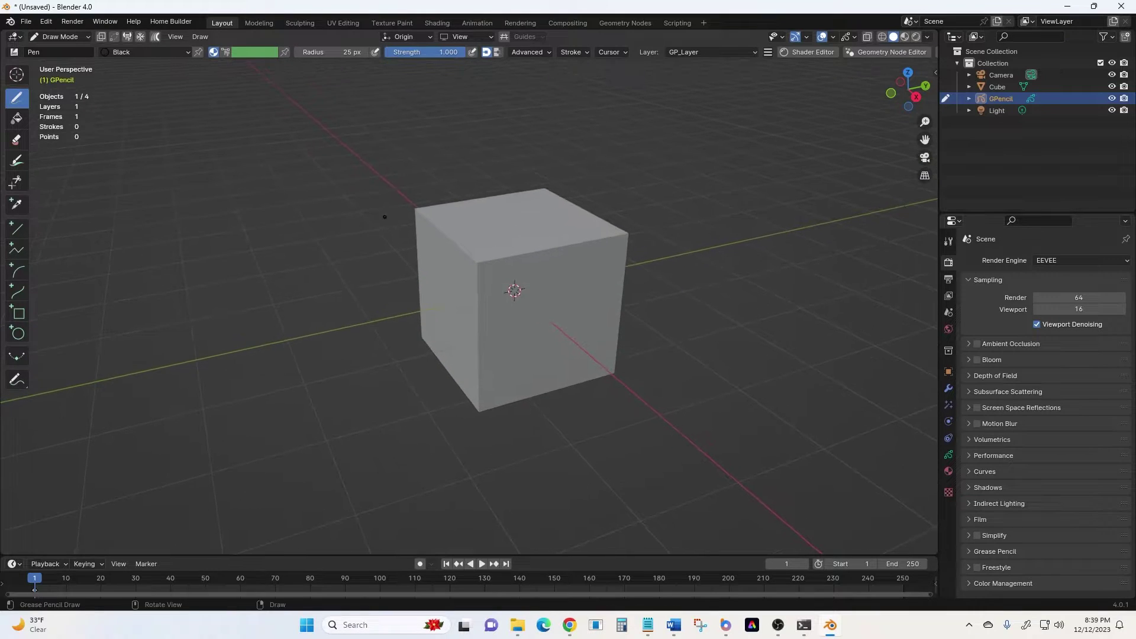
click(401, 37)
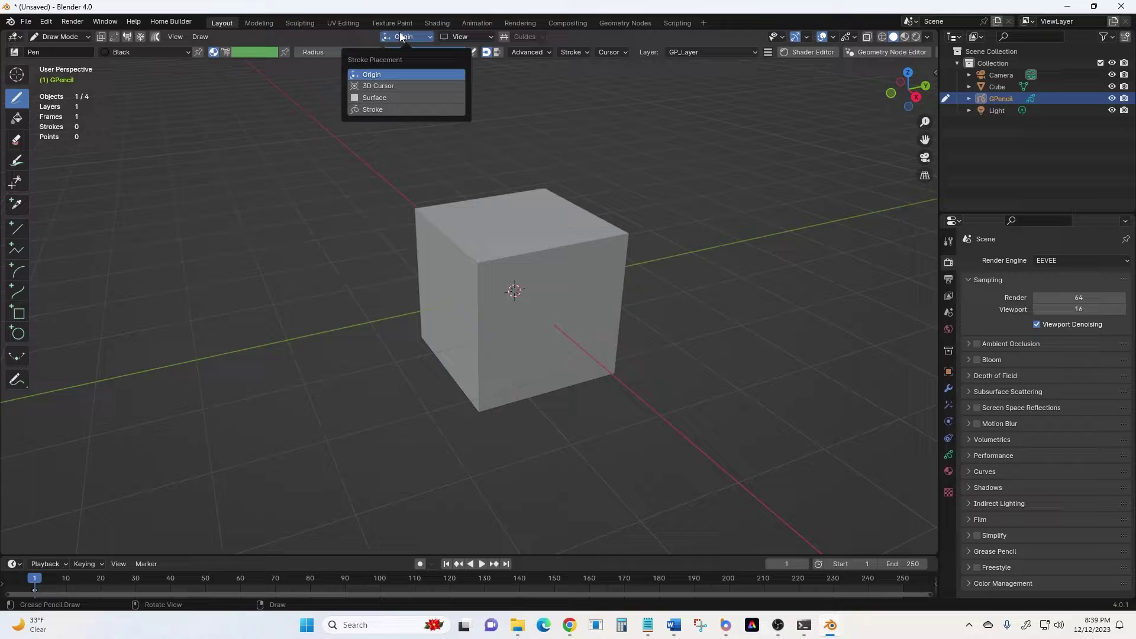
click(372, 98)
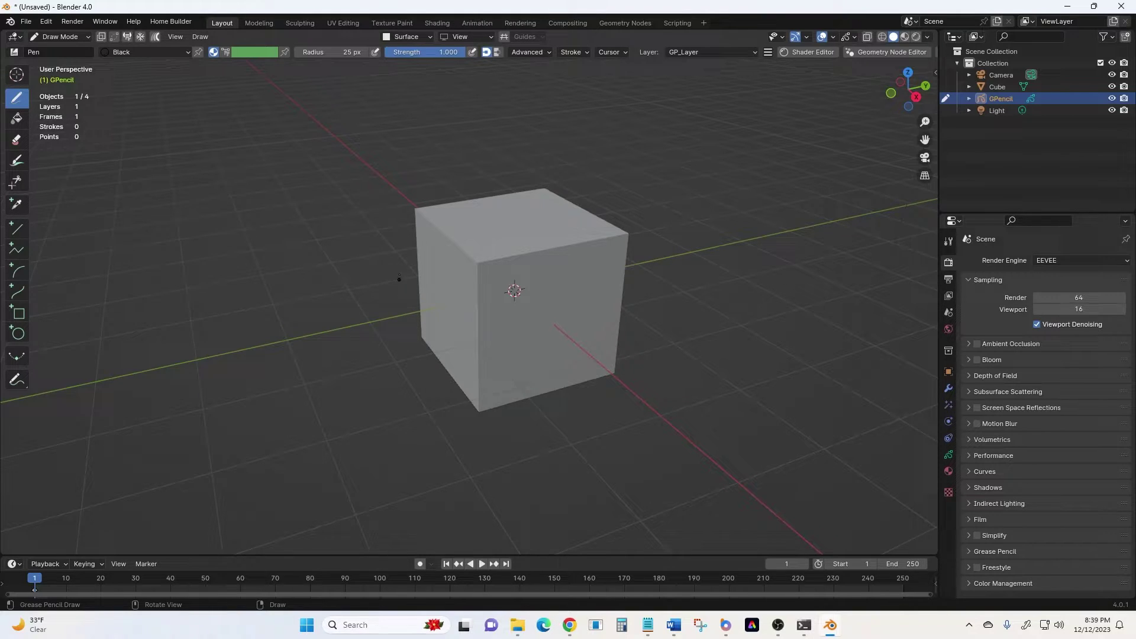
mouse_move(388, 312)
mouse_down()
mouse_move(403, 262)
mouse_move(459, 304)
mouse_move(467, 375)
mouse_move(498, 360)
mouse_move(520, 306)
mouse_move(598, 324)
mouse_move(587, 257)
mouse_move(646, 260)
mouse_move(632, 232)
mouse_up()
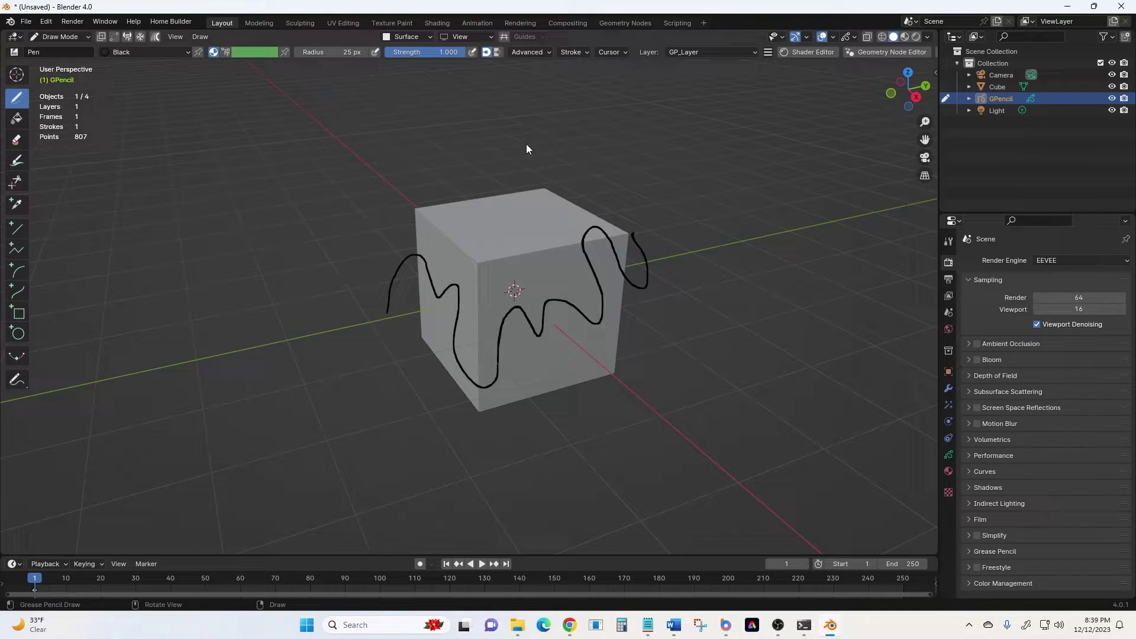
mouse_move(469, 335)
middle_down()
mouse_move(348, 289)
mouse_move(272, 372)
mouse_move(464, 325)
mouse_move(575, 368)
mouse_move(457, 395)
mouse_move(459, 327)
mouse_move(471, 362)
mouse_move(456, 329)
middle_up()
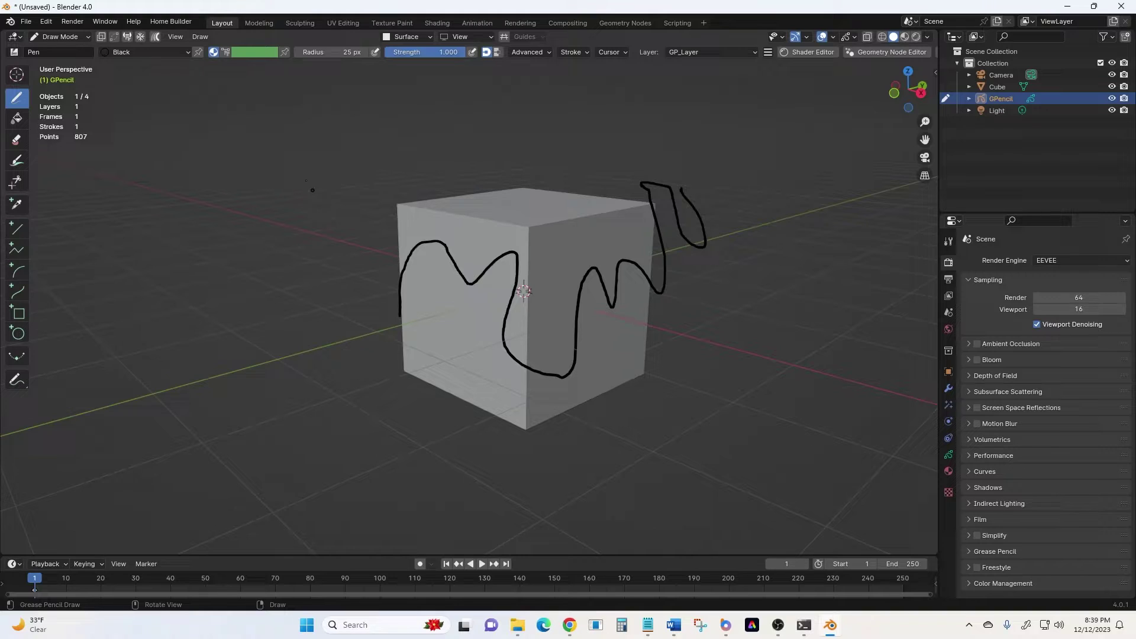
- Smooth the whole wavy stroke in Sculpt Mode with the Smooth brush, from its first end to its last
click(38, 38)
click(51, 76)
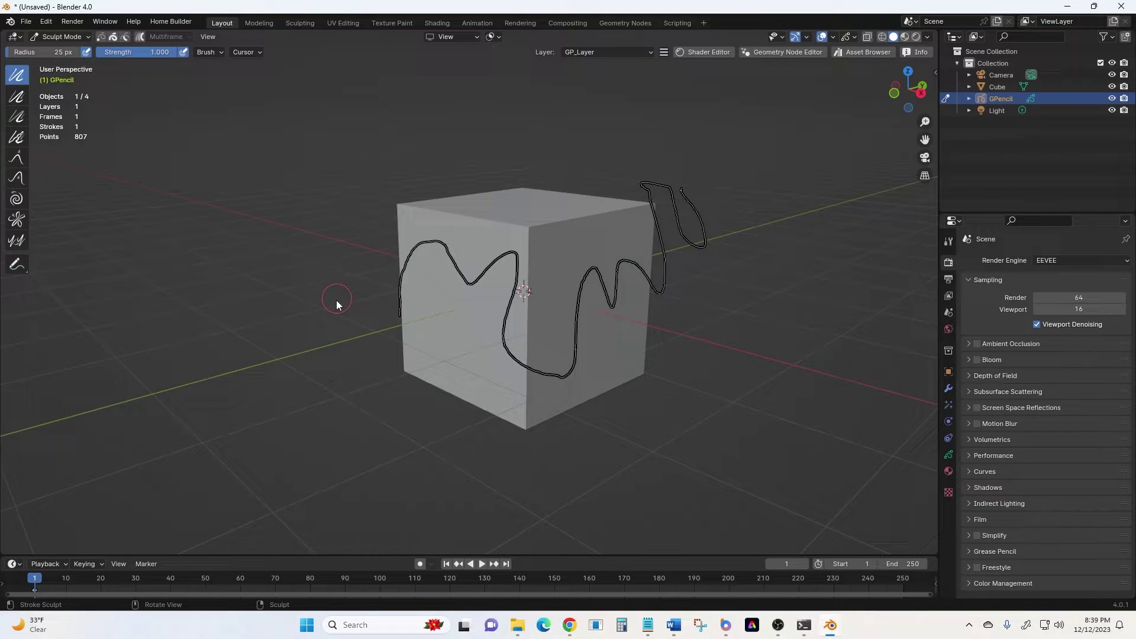
mouse_move(342, 311)
ctrl+middle_down()
mouse_move(343, 254)
mouse_move(388, 258)
mouse_move(322, 245)
mouse_move(313, 272)
ctrl+middle_up()
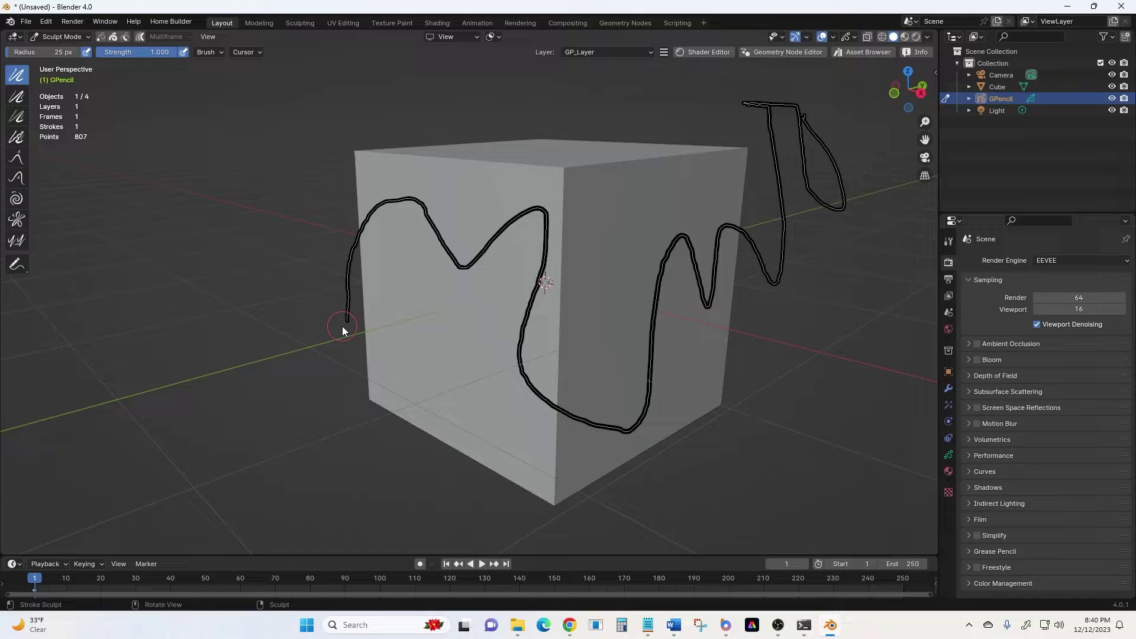
drag(342, 326, 346, 312)
mouse_move(351, 263)
mouse_down()
mouse_move(362, 228)
mouse_move(393, 201)
mouse_move(431, 215)
mouse_move(468, 272)
mouse_move(520, 223)
mouse_move(542, 254)
mouse_move(522, 337)
mouse_move(557, 412)
mouse_move(620, 432)
mouse_move(655, 388)
mouse_move(678, 237)
mouse_move(710, 304)
mouse_move(725, 233)
mouse_move(773, 269)
mouse_move(772, 113)
mouse_move(746, 97)
mouse_move(801, 119)
mouse_move(813, 190)
mouse_up()
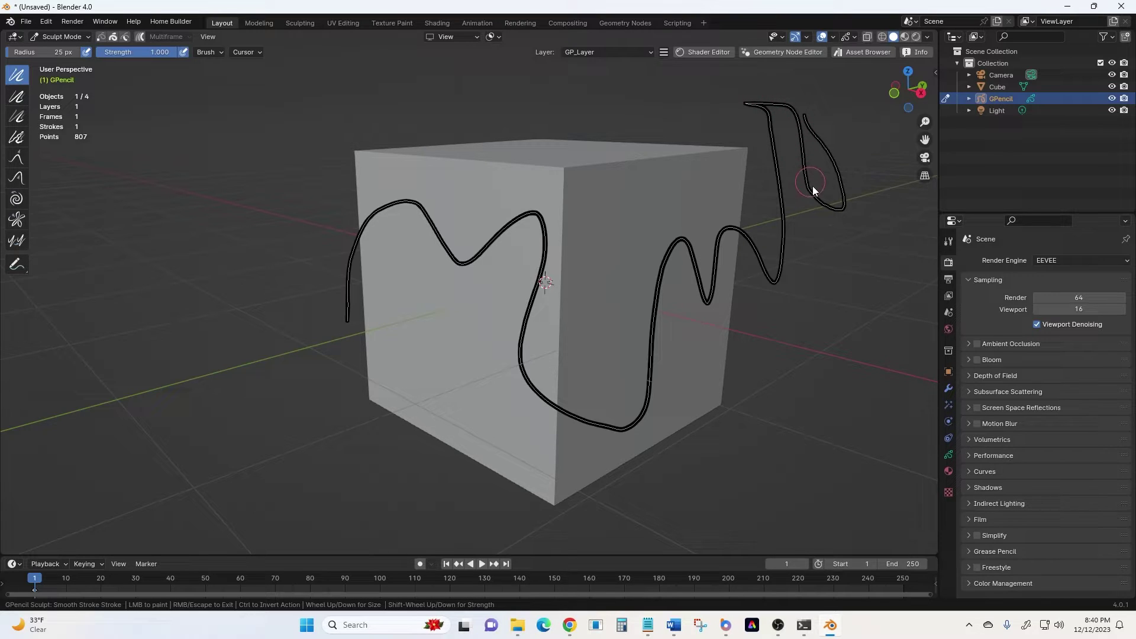
drag(819, 130, 816, 125)
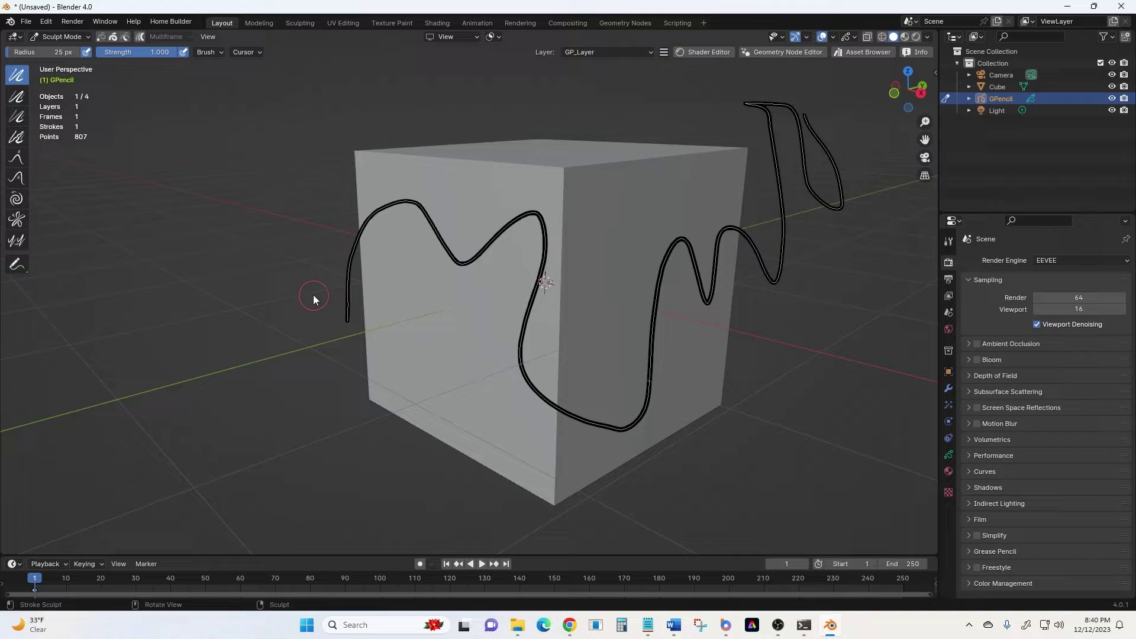
- Simplify the wavy stroke with the Fixed option in Edit Mode, using stroke selection
click(52, 36)
click(53, 71)
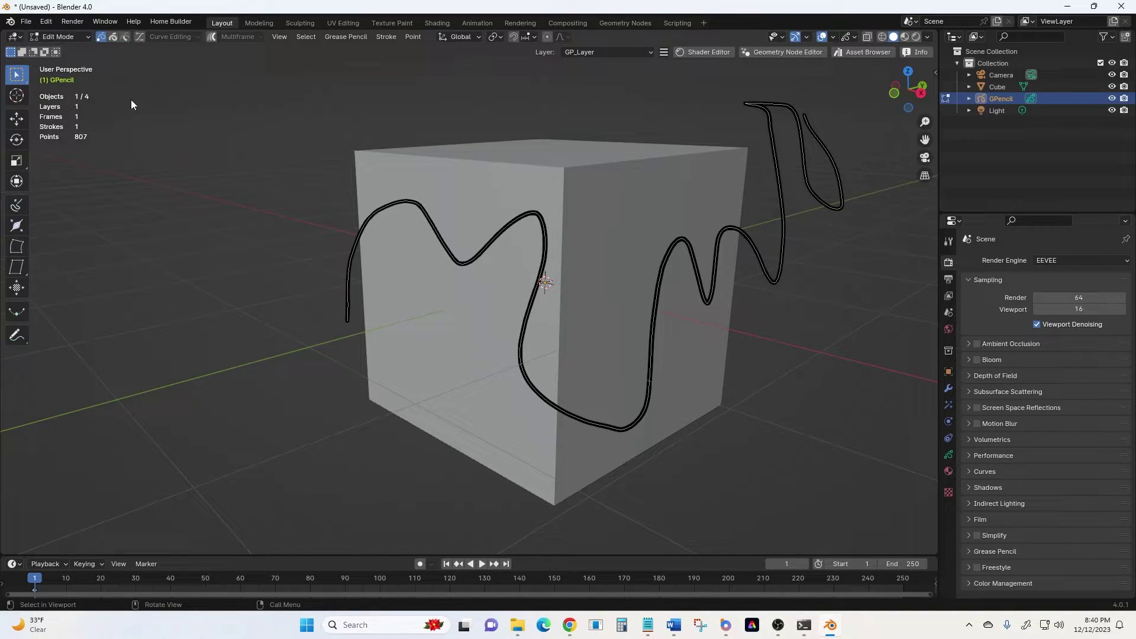
click(112, 37)
click(384, 37)
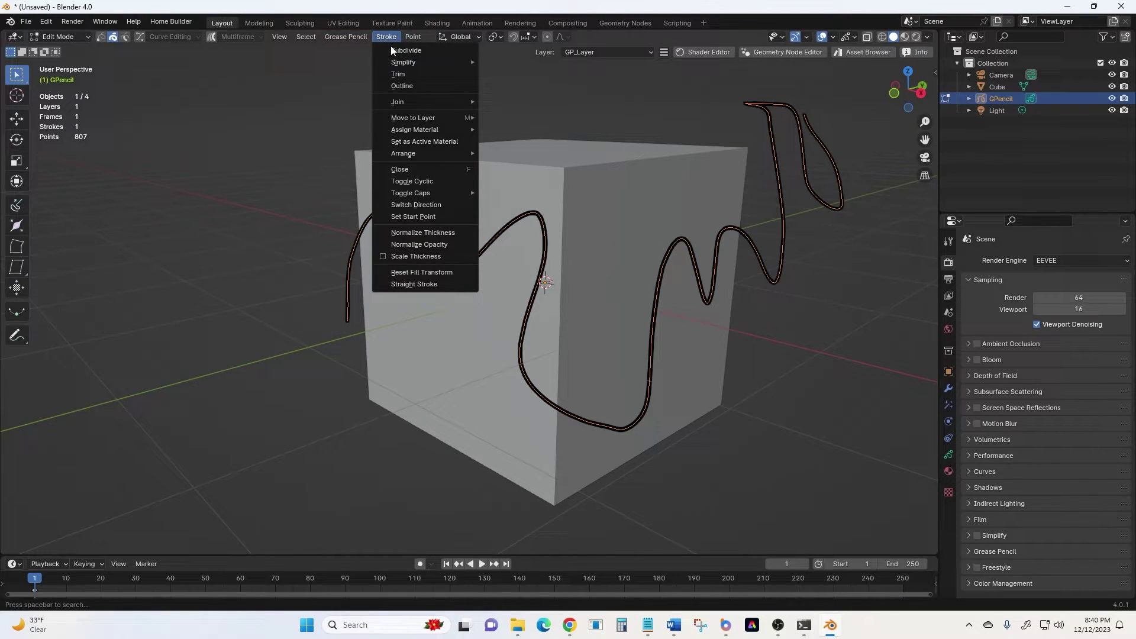
mouse_move(405, 62)
click(501, 62)
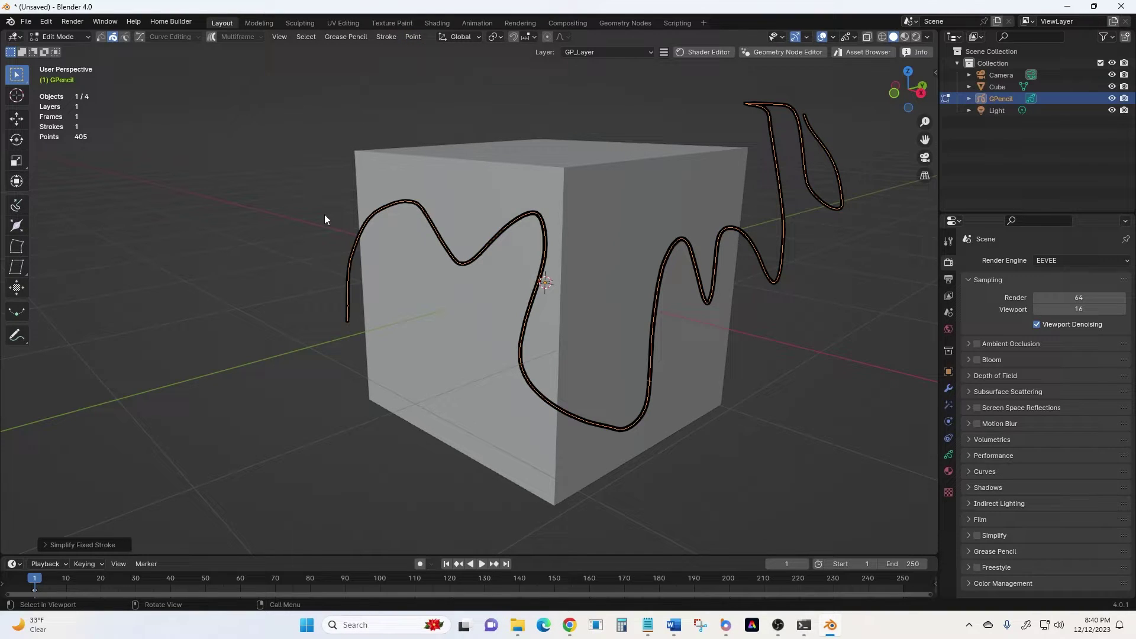
- Convert the Grease Pencil object to a Bezier Curve in Object Mode and hide the original Grease Pencil object
click(50, 35)
click(59, 50)
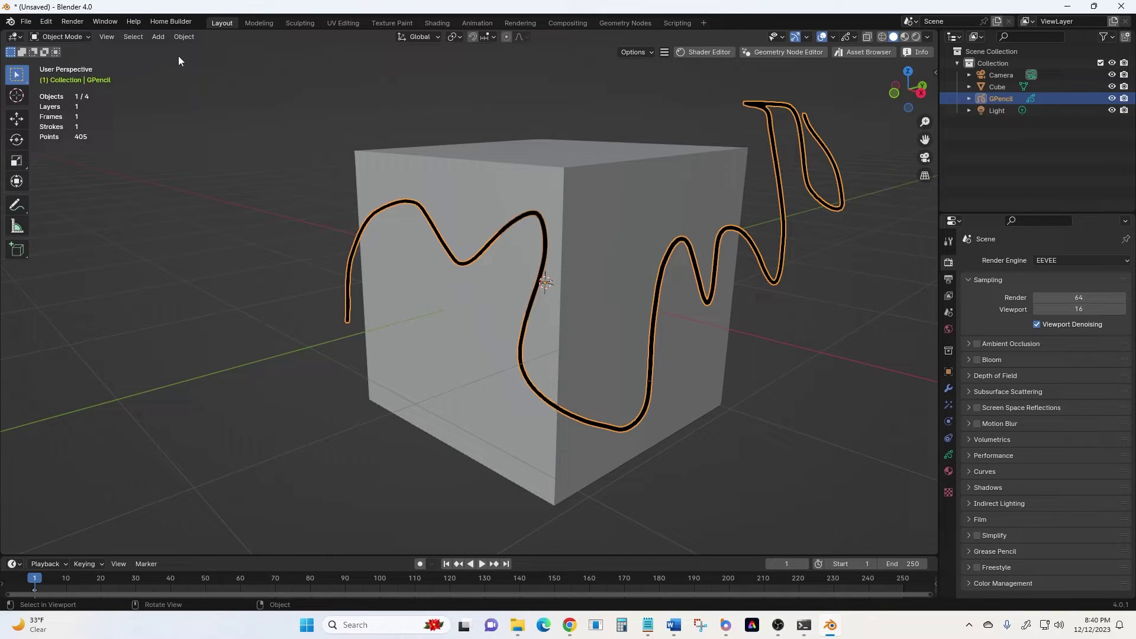
click(182, 35)
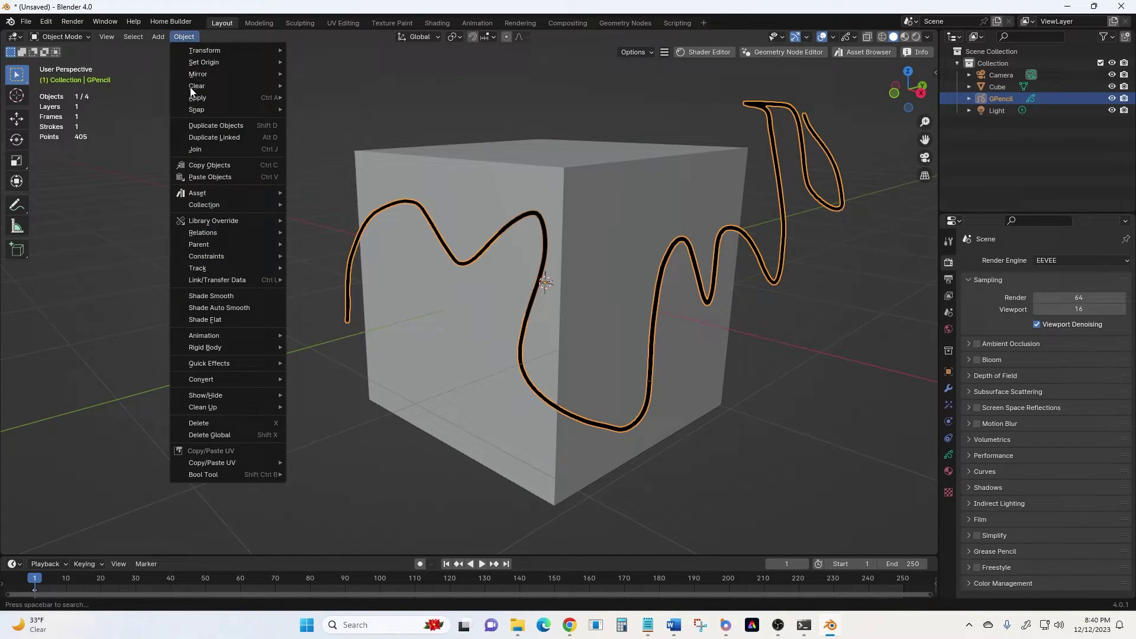
mouse_move(207, 376)
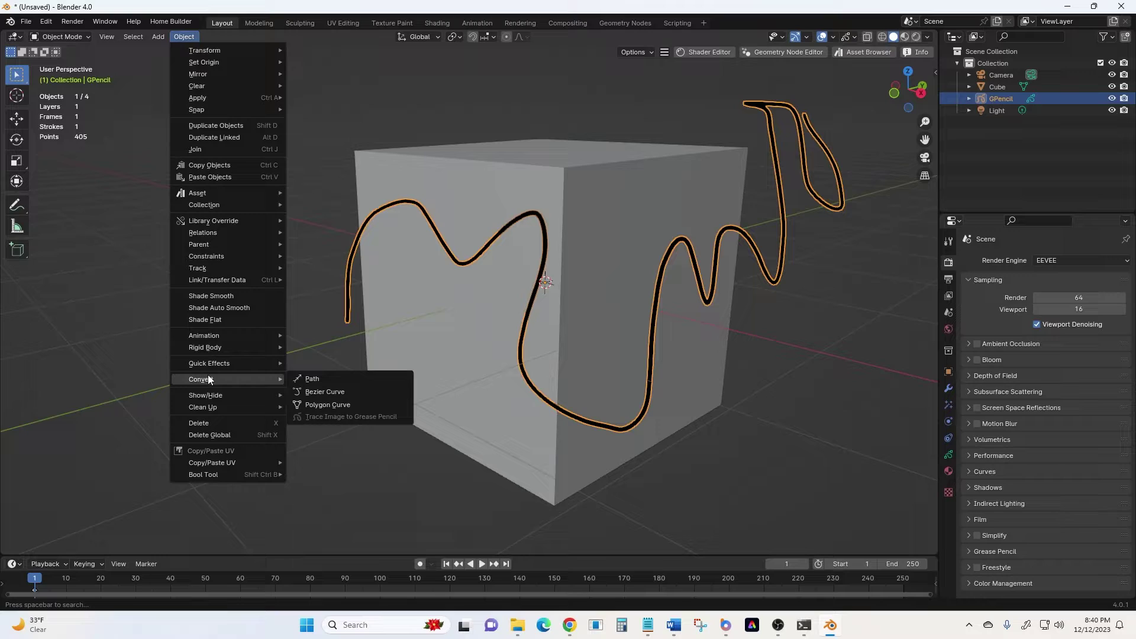
click(313, 392)
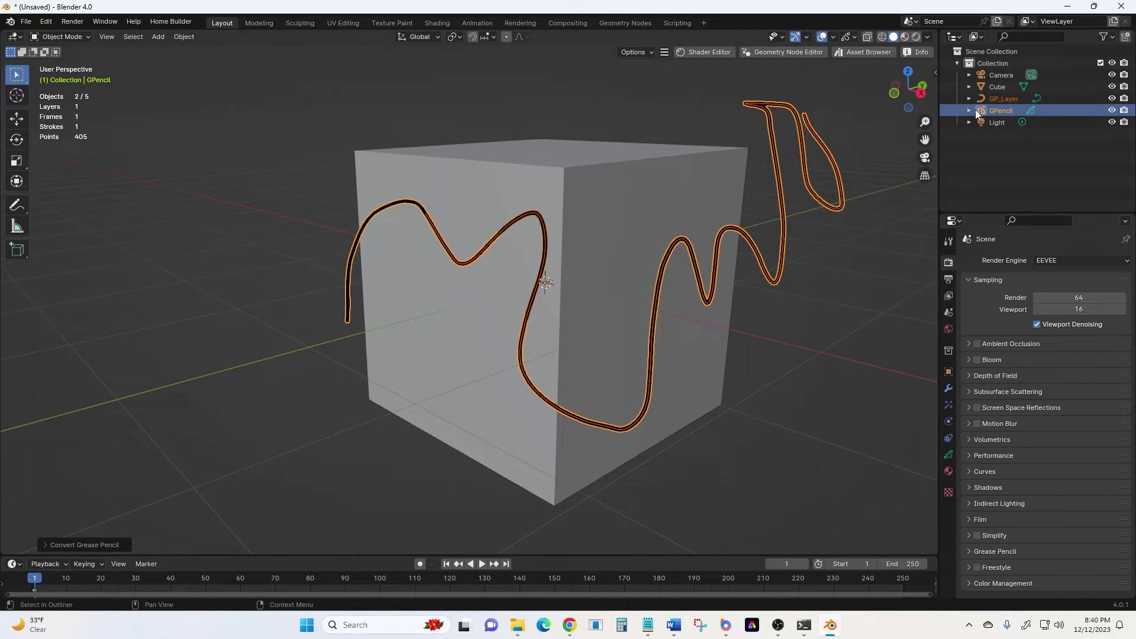
click(1112, 110)
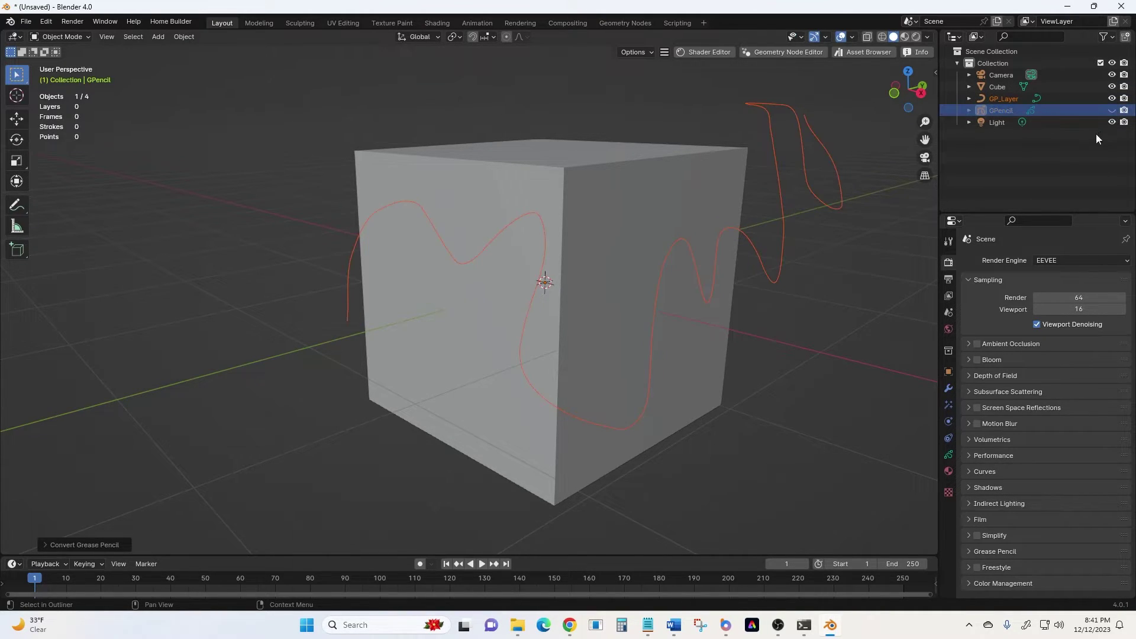
- Decimate the converted GP_Layer curve in Edit Mode with a ratio of 0.058
click(994, 99)
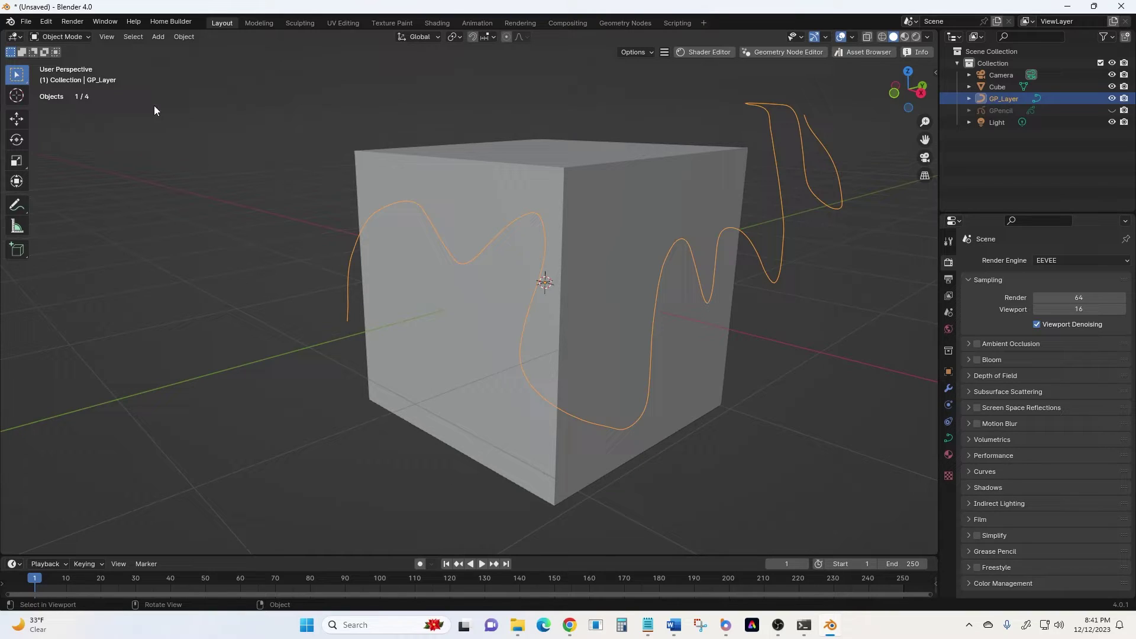
click(52, 38)
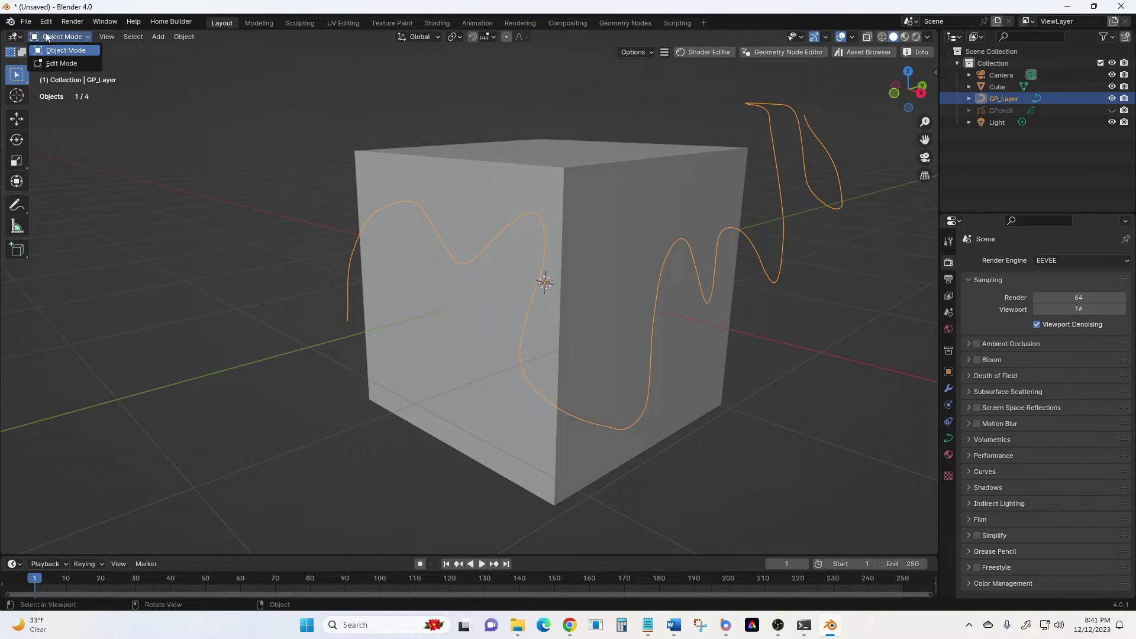
click(65, 62)
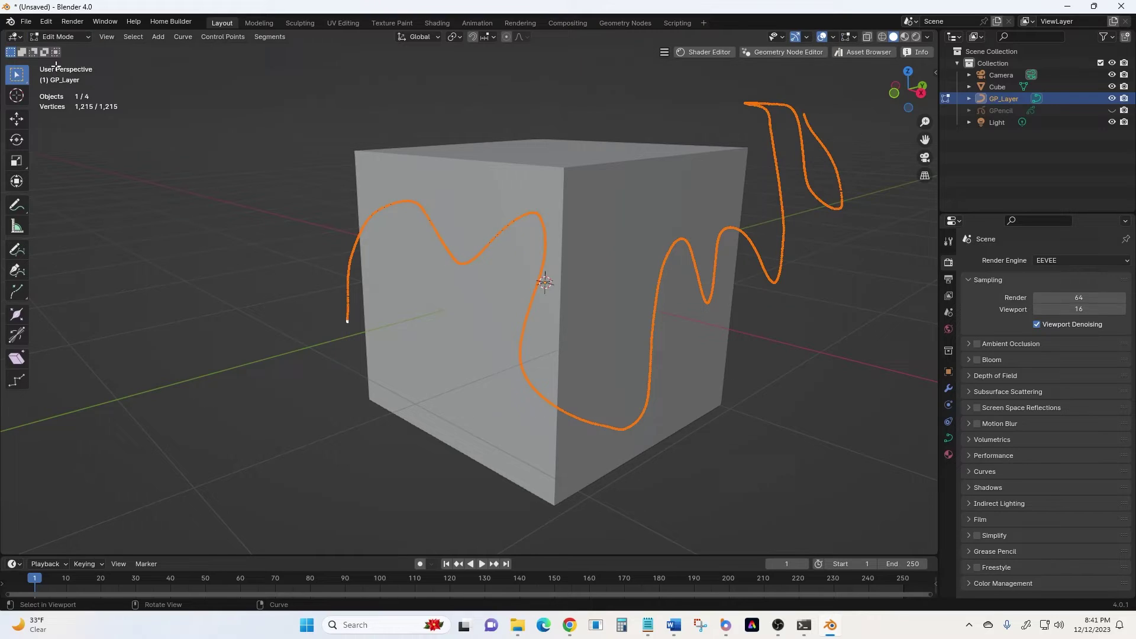
click(183, 36)
mouse_move(190, 65)
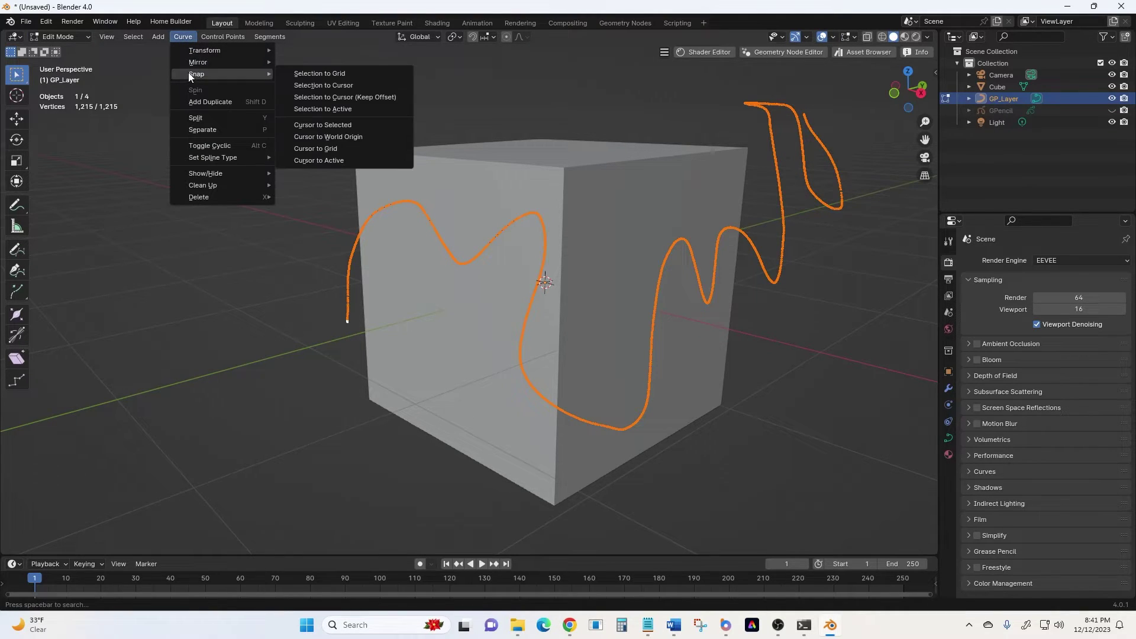
mouse_move(205, 182)
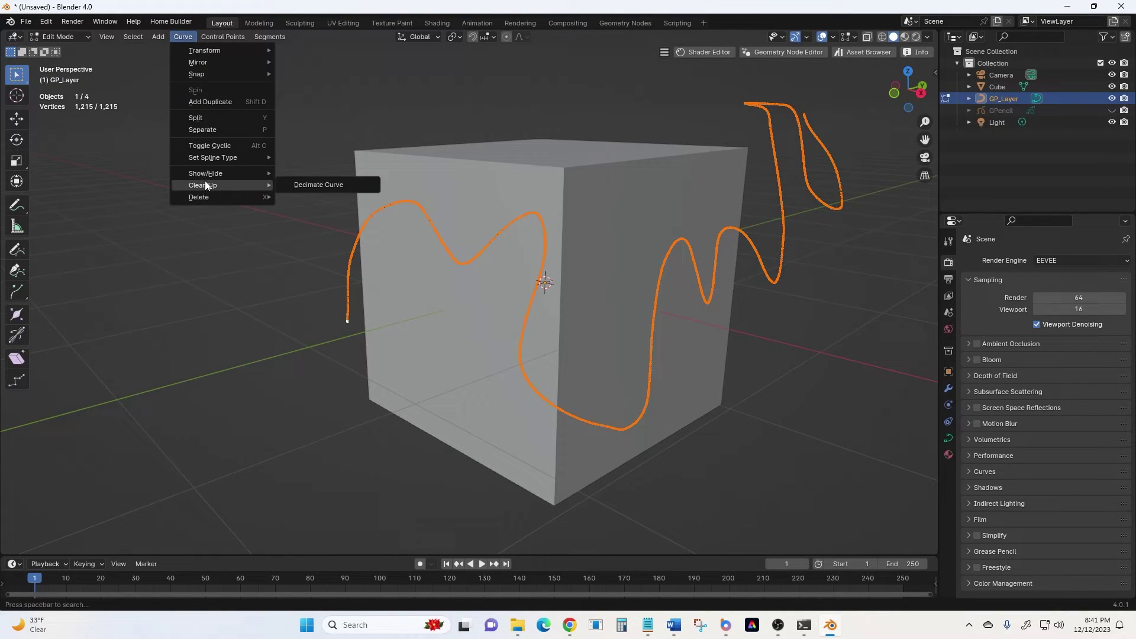
click(297, 184)
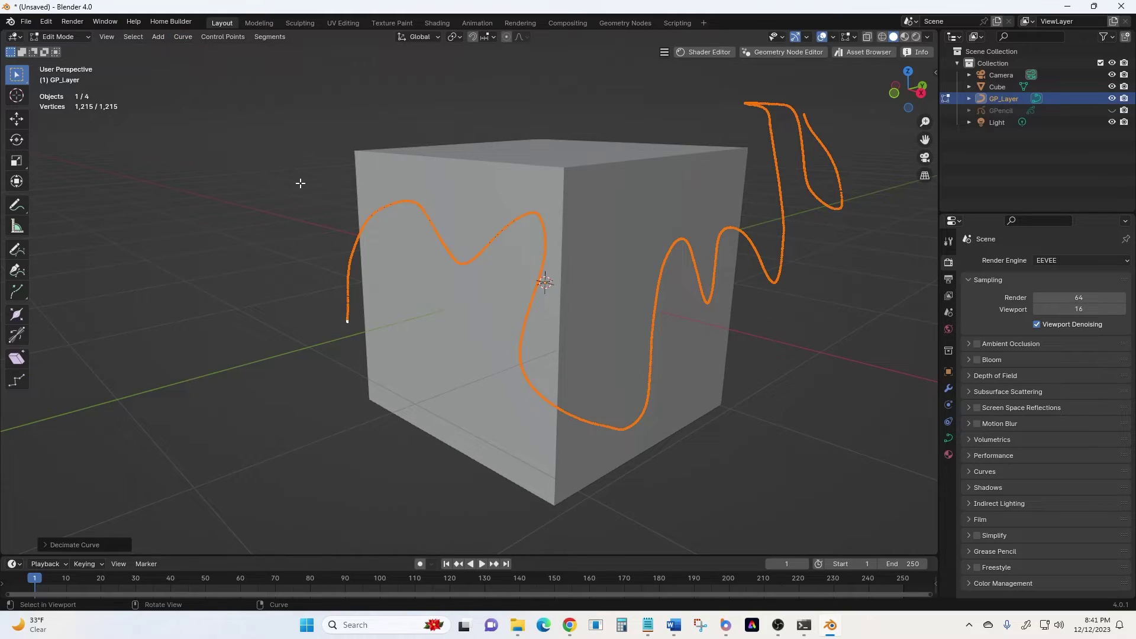
click(46, 543)
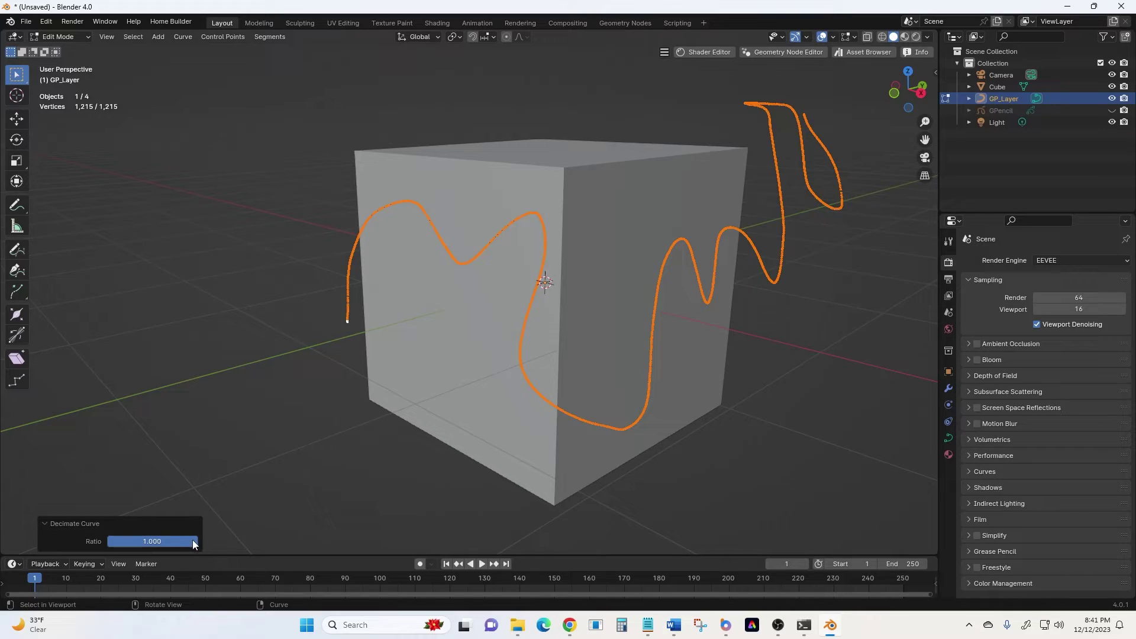
drag(177, 539, 122, 545)
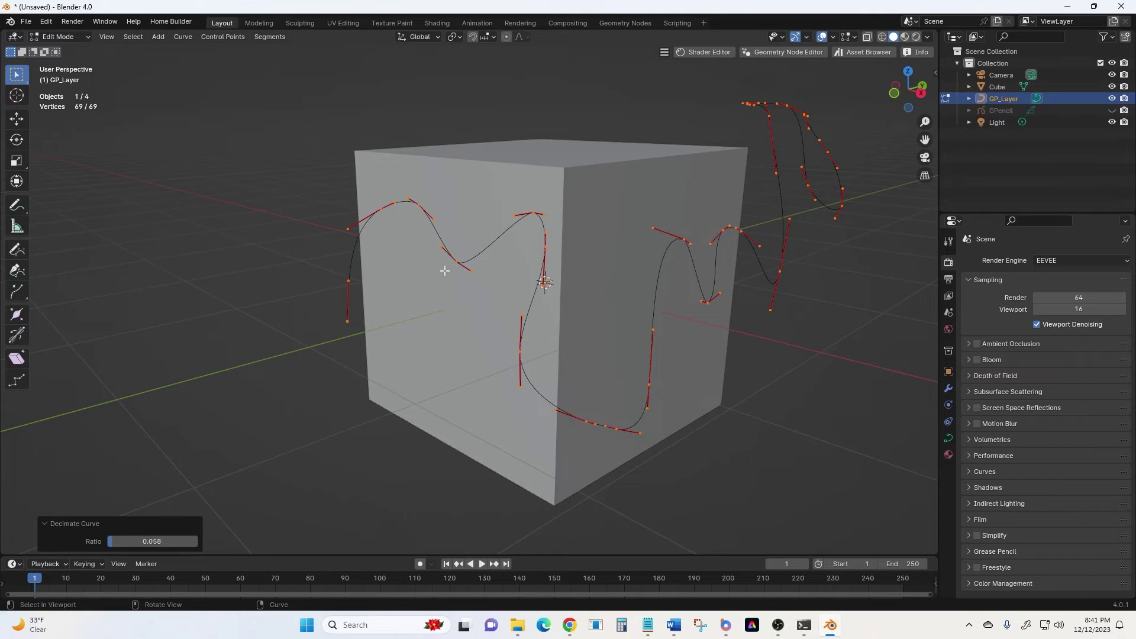
- Try to move the lower handle of the curve point near the cube's front vertical edge
click(519, 390)
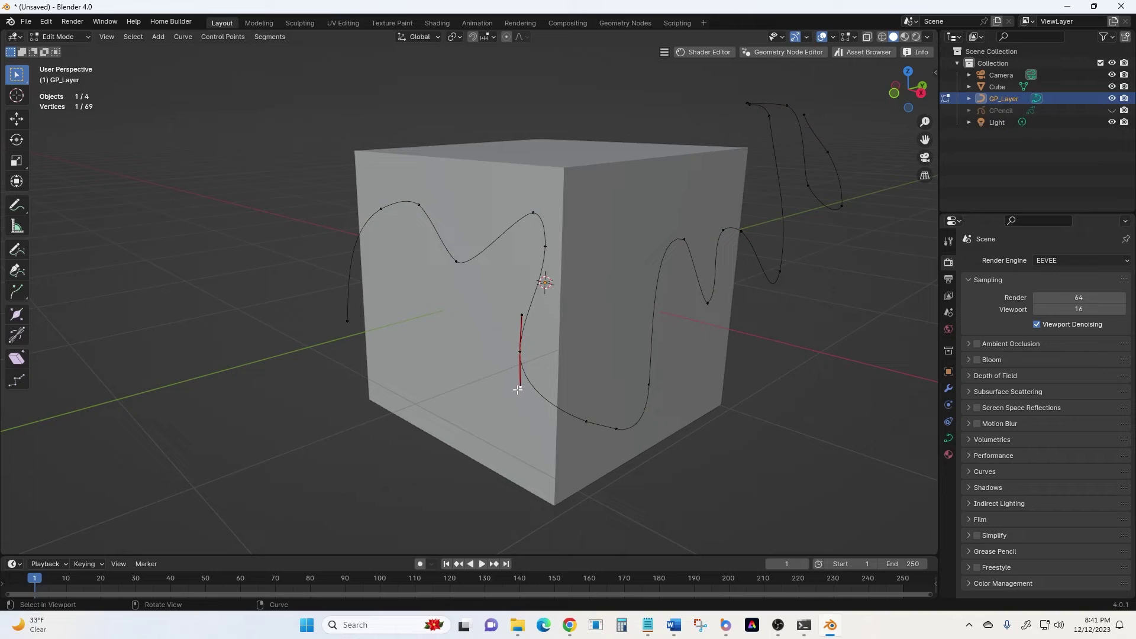
key(g)
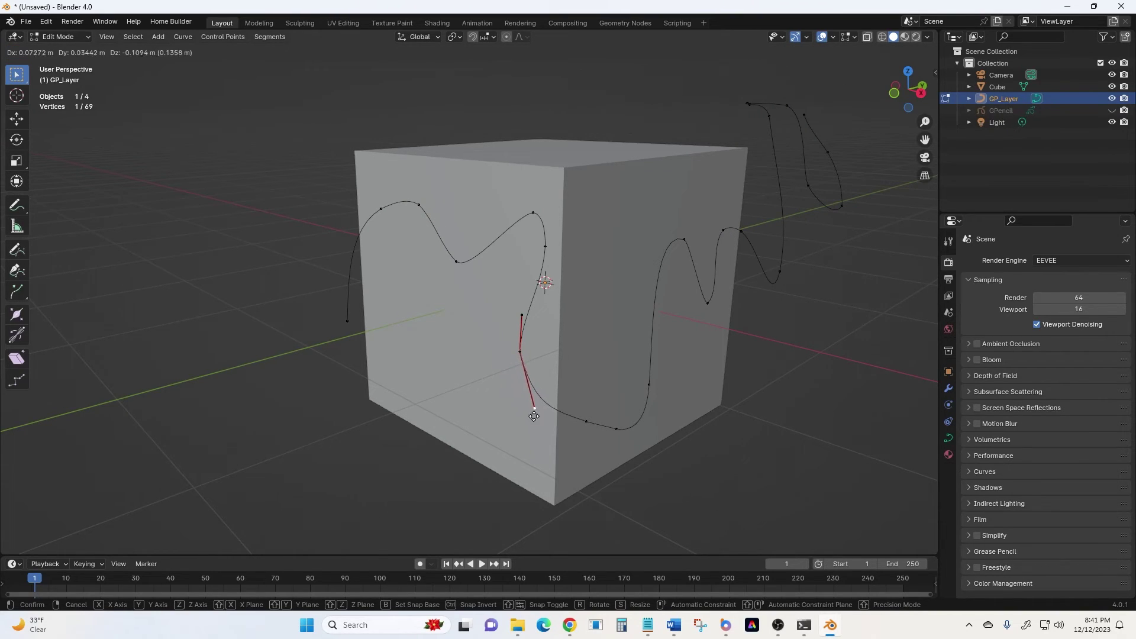
click(532, 417)
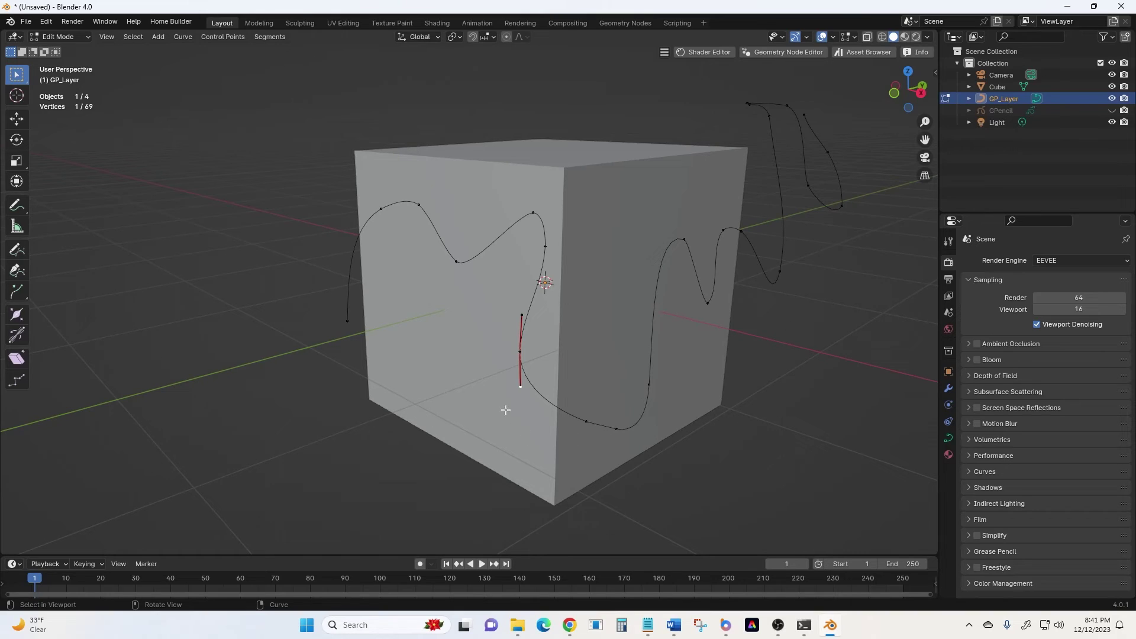
- Finish editing the curve's points and return to Object Mode
key(Tab)
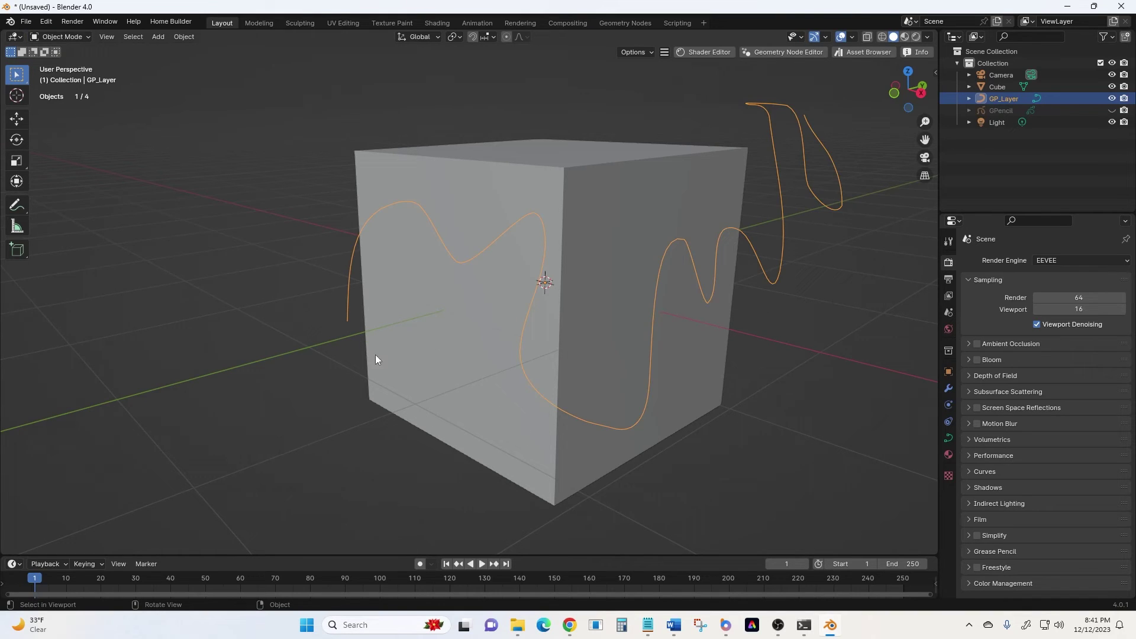
middle_drag(375, 354, 491, 366)
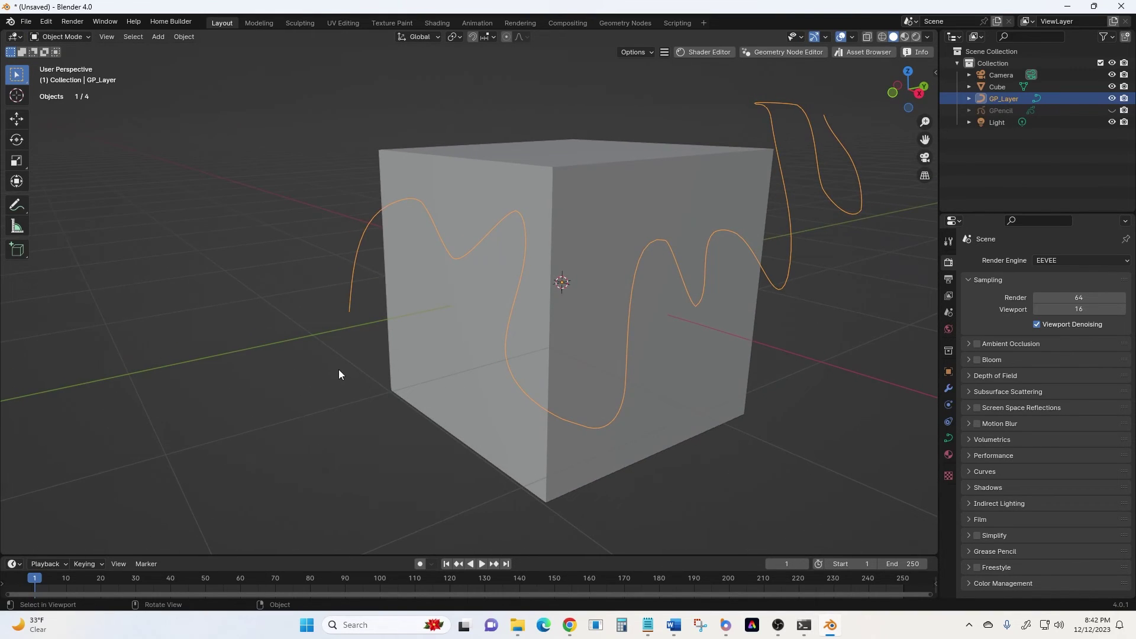